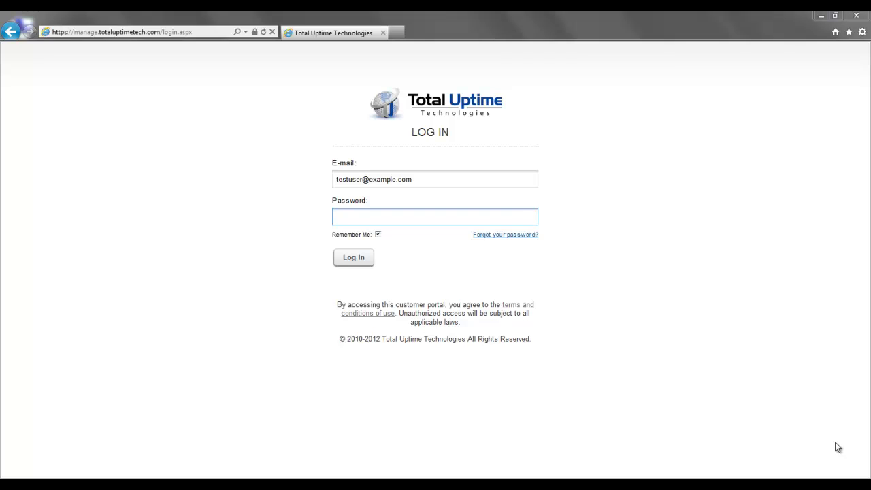
Log in to the customer portal by pasting the account password and submitting.
left_click(392, 221)
key("ctrl+v")
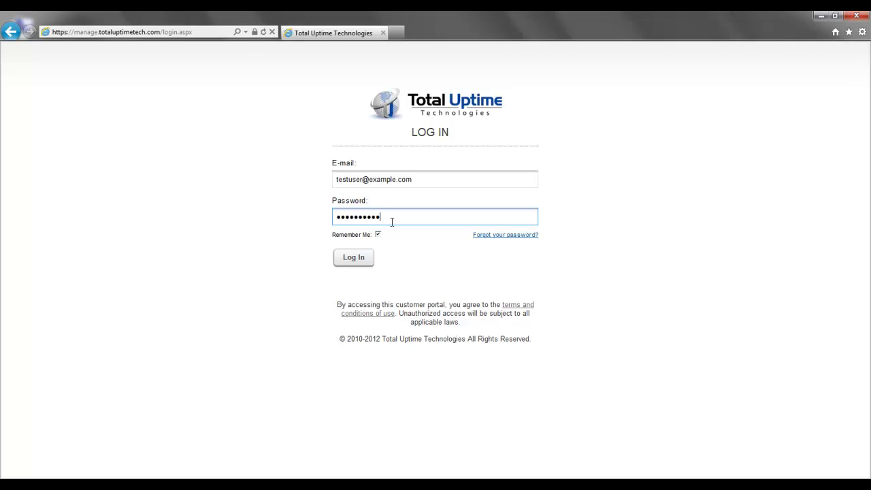
key("Return")
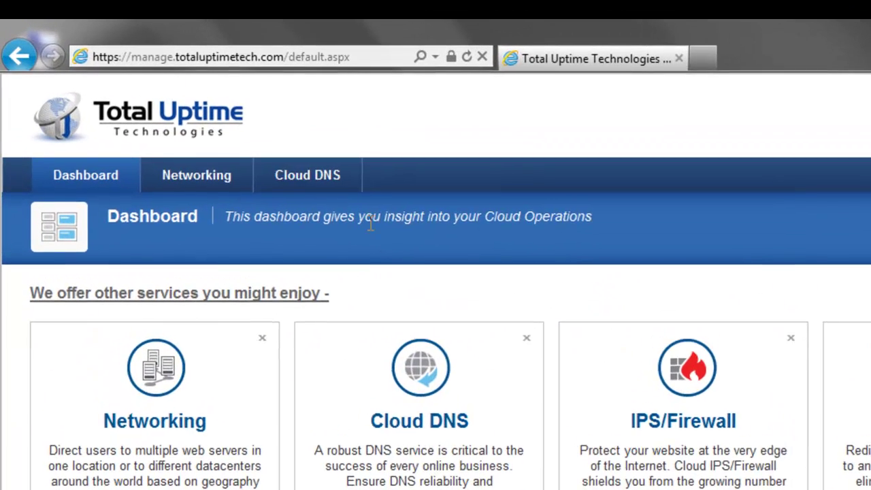
Open Cloud DNS and show the Data tab's summaries for example105.com, example53.com and example54.com.
left_click(353, 189)
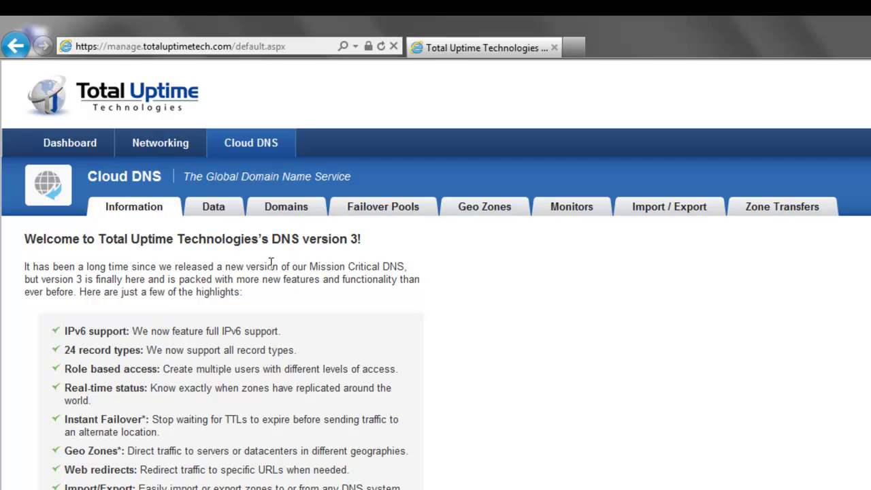
left_click(235, 214)
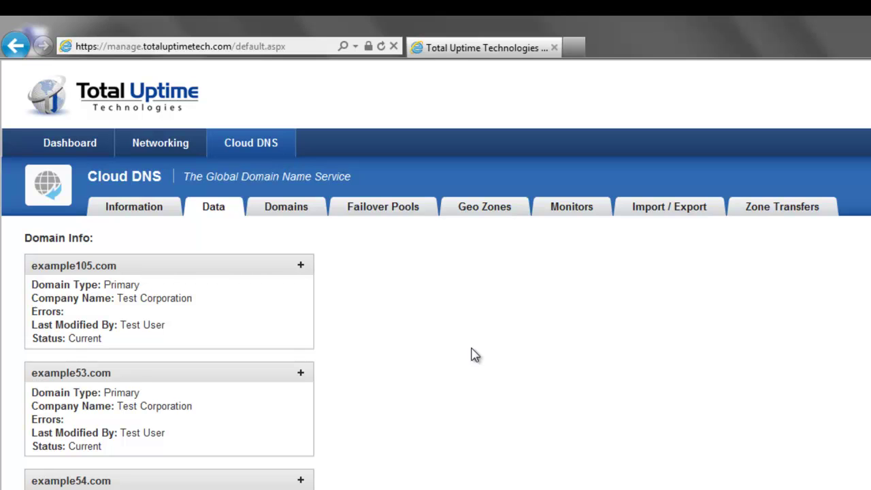
Review the Domains list, then view Failover Pools showing Web Server Farm at 2 Up.
left_click(311, 209)
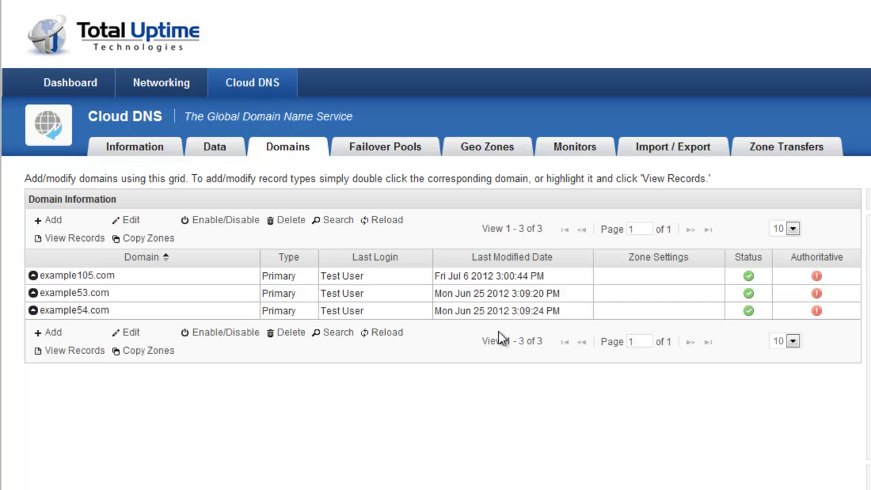
left_click(437, 151)
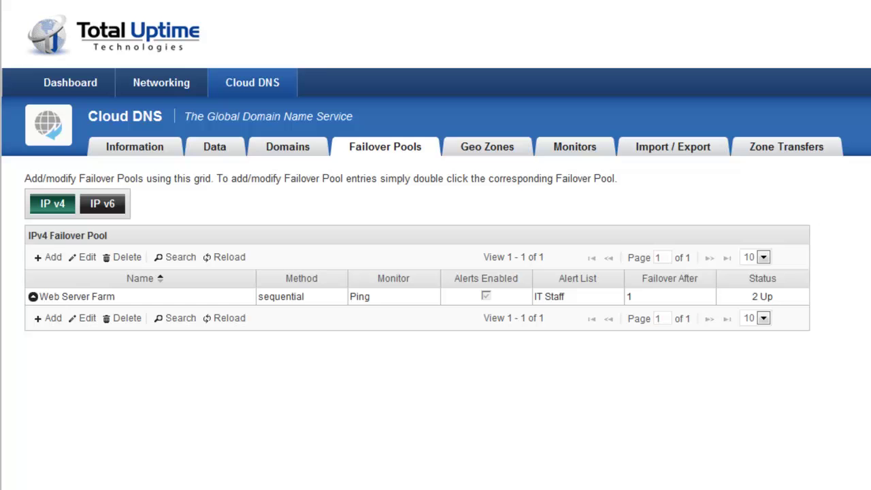
Expand Web Server Farm's servers, then list the Exchange Server Pool and Web Server Pool geo zones.
left_click(32, 296)
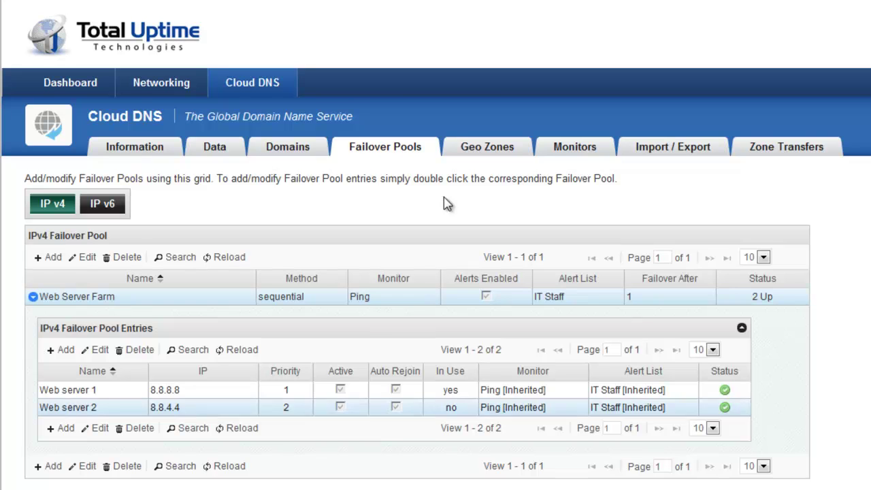
left_click(458, 145)
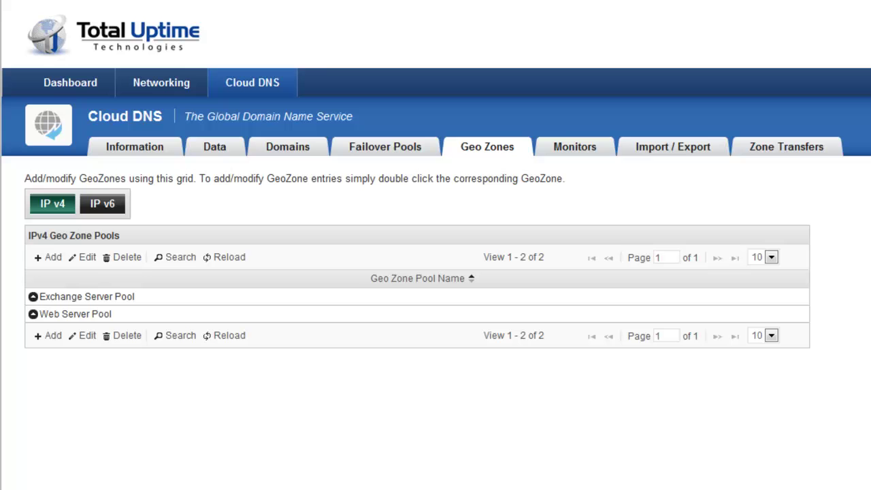
Expand Web Server Pool's zone entries, then list the FTP, HTTP Test, Ping and SMTP monitors.
left_click(33, 314)
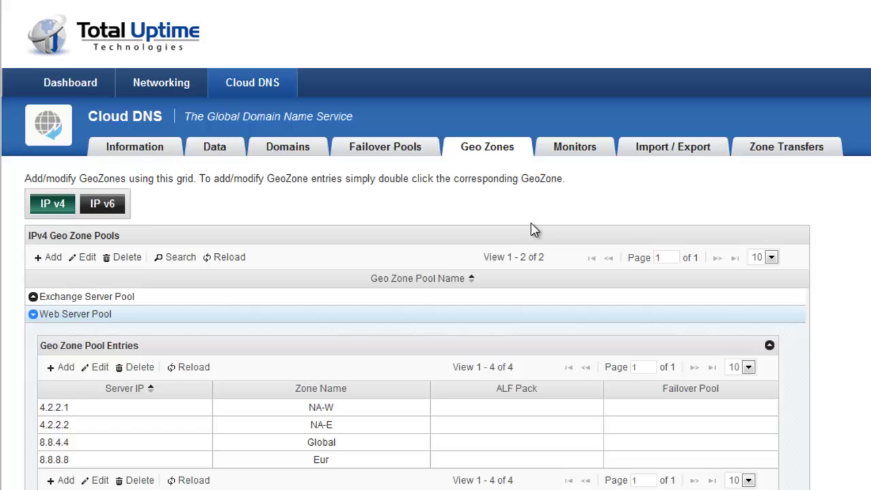
left_click(550, 161)
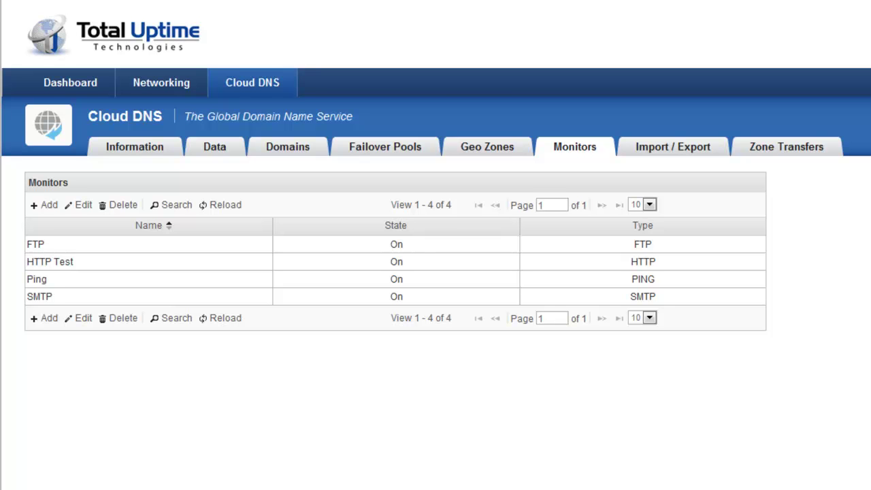
Browse the Internet, From Files and Copy / Paste import forms, then view Zone Transfers.
scroll(659, 161, "down", 1)
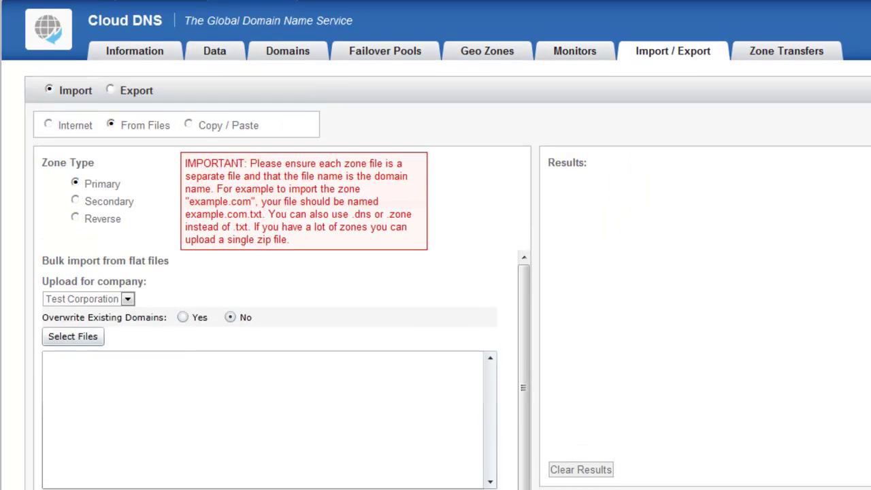
left_click(49, 126)
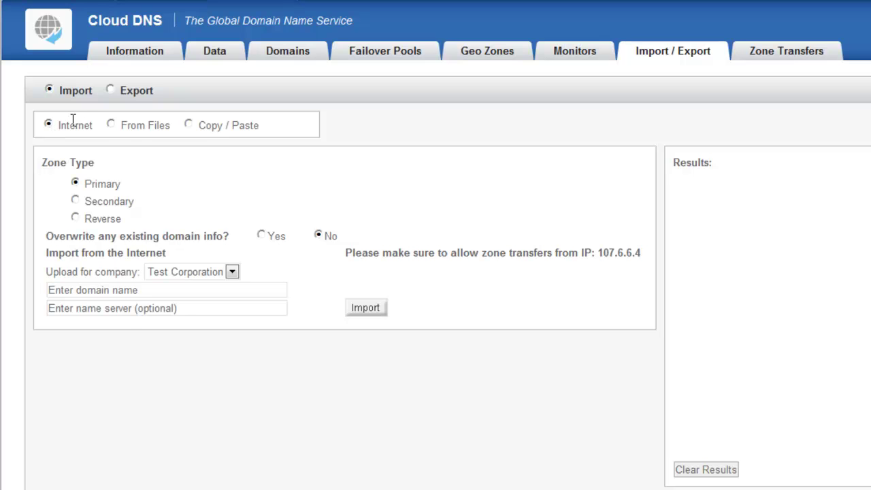
left_click(113, 124)
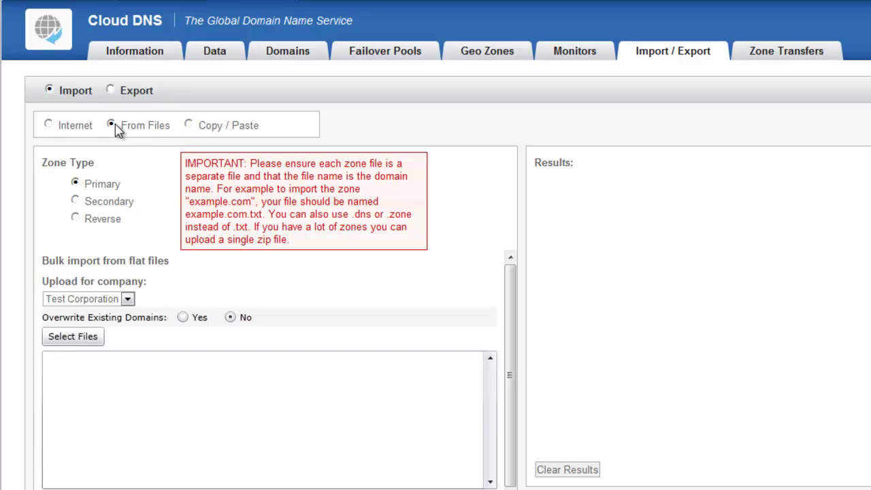
left_click(189, 125)
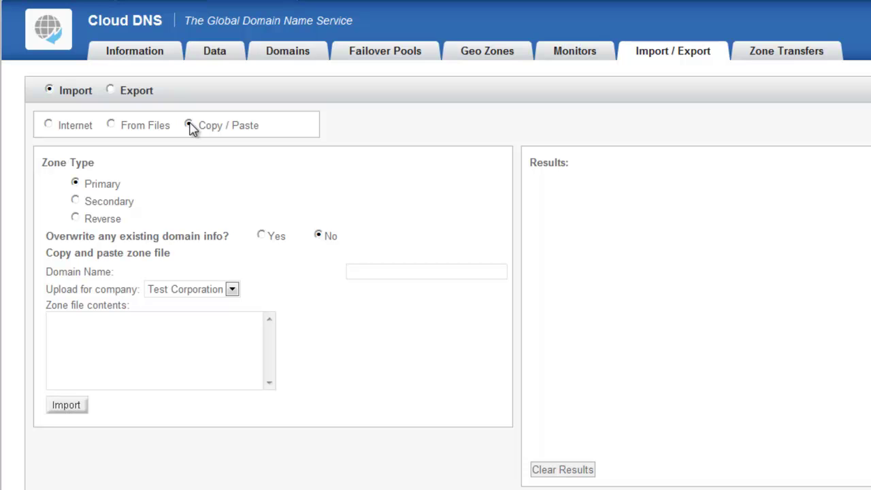
left_click(753, 55)
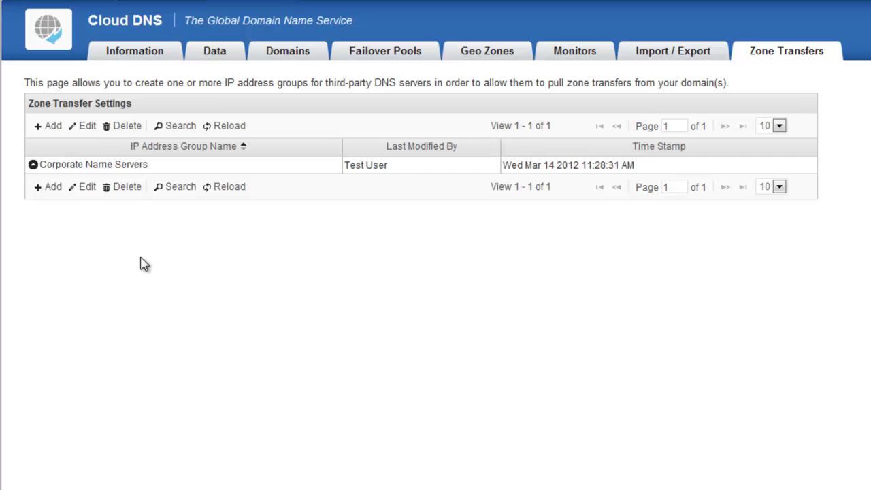
Expand Corporate Name Servers to see 192.168.5.20–192.168.5.25, then go back to Domains.
left_click(32, 166)
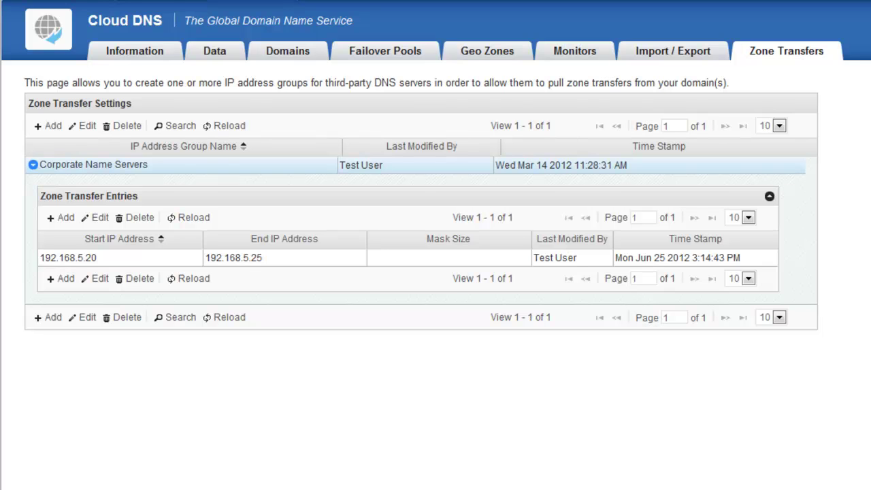
left_click(308, 56)
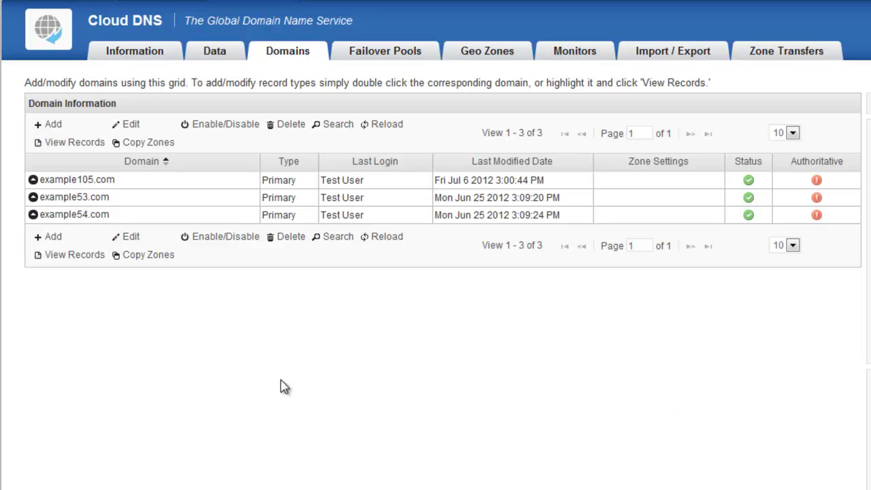
Add and save domain test.test with Domain Type kept as Primary.
left_click(48, 124)
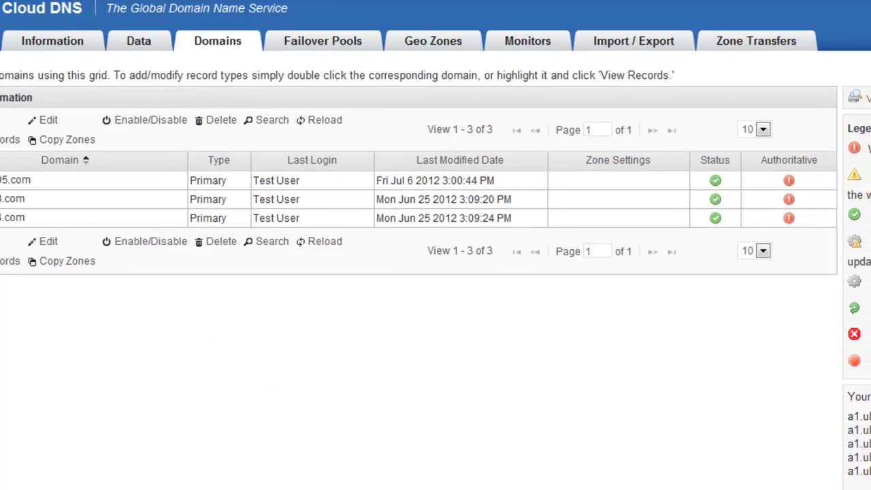
type("test.test")
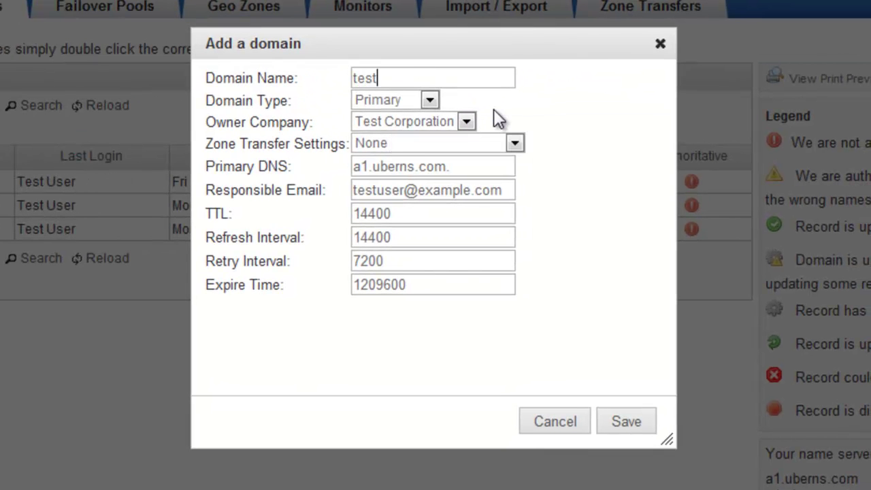
left_click(434, 101)
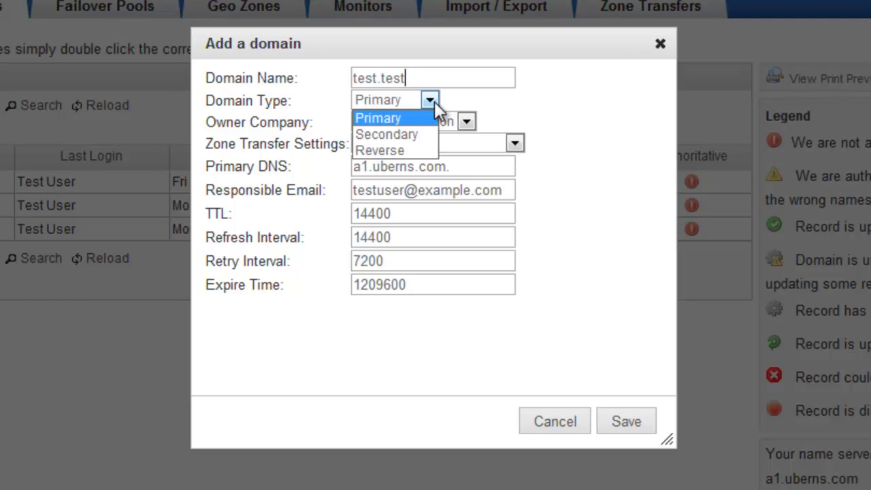
left_click(533, 97)
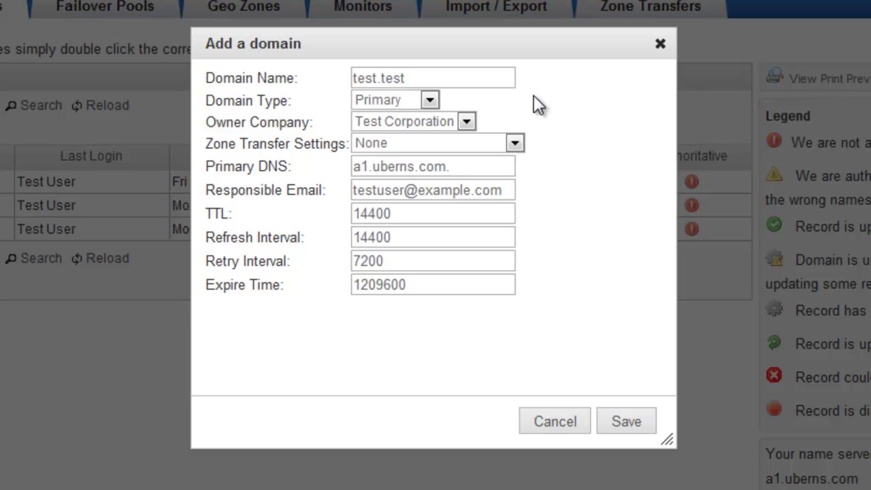
left_click(616, 422)
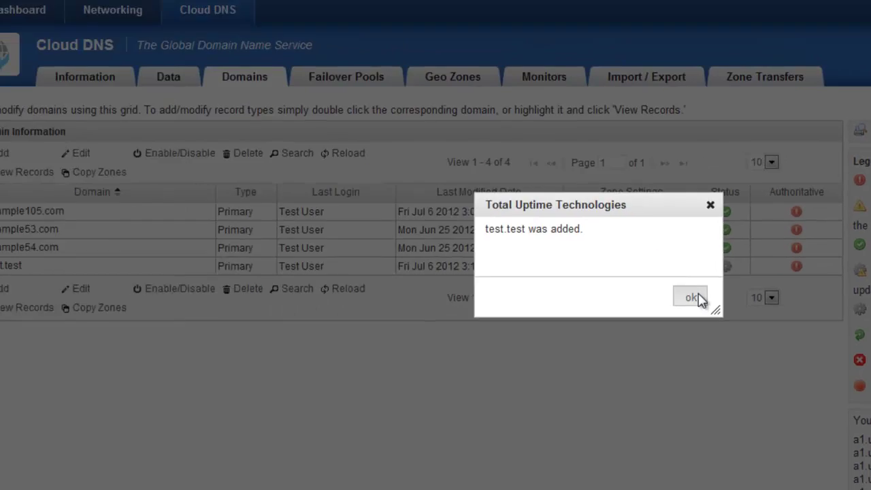
Dismiss the confirmation and reload the domain grid until test.test shows as current.
left_click(575, 294)
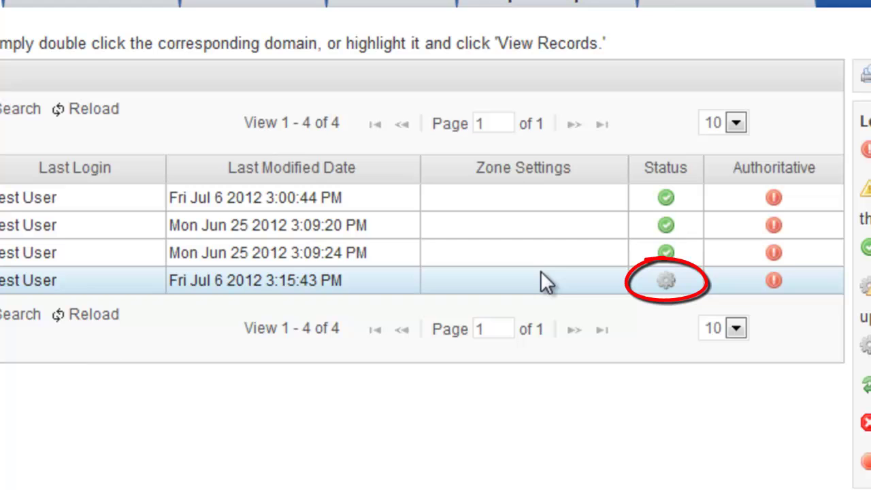
mouse_move(658, 280)
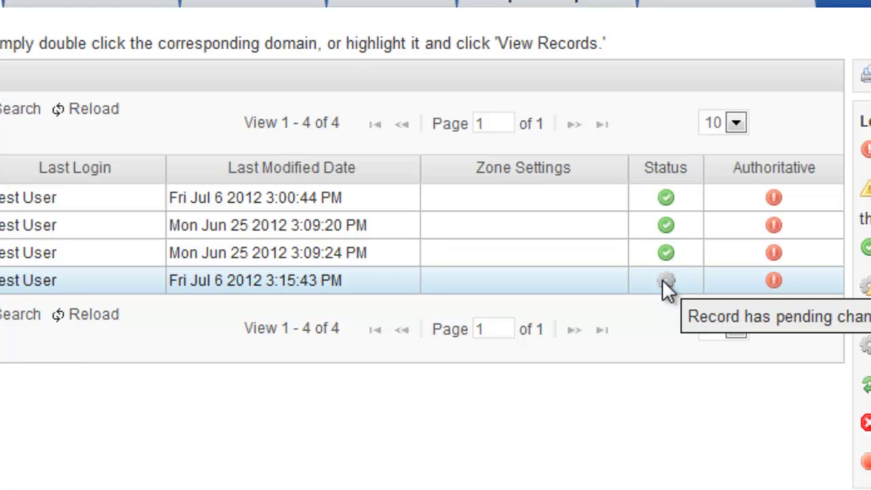
left_click(90, 116)
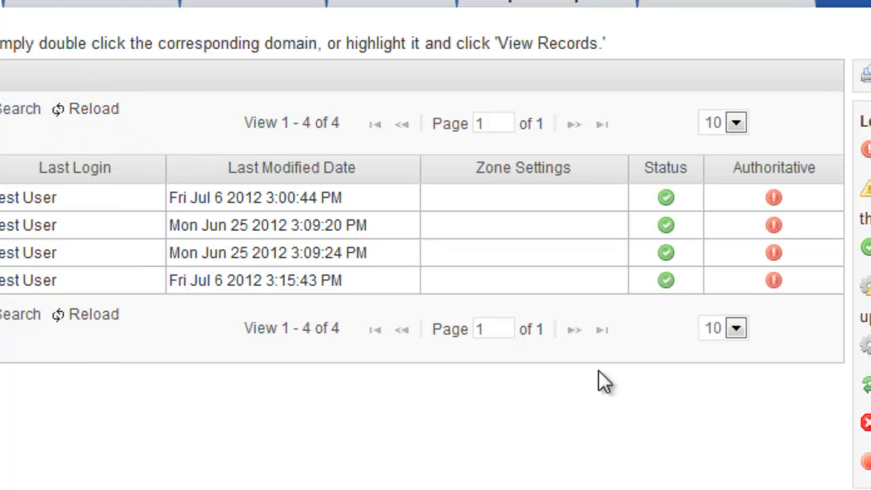
mouse_move(772, 283)
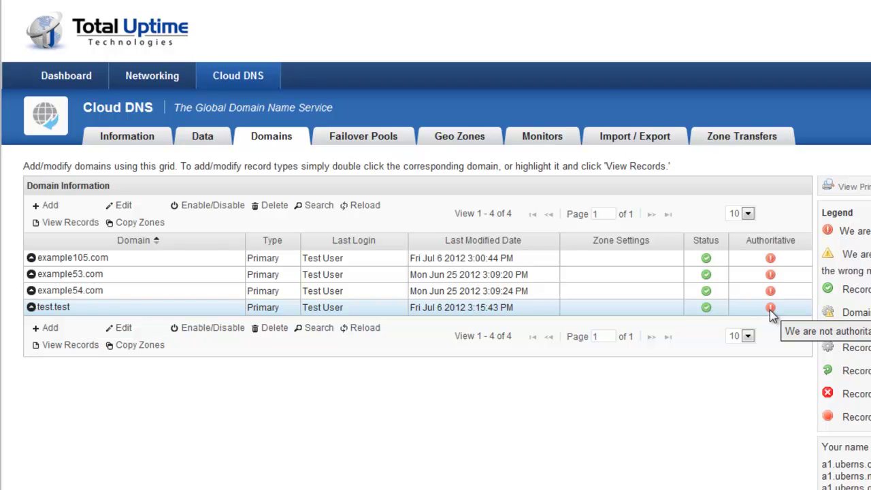
Begin a From Files zone import under Import / Export and browse the Documents library for zone files.
left_click(677, 134)
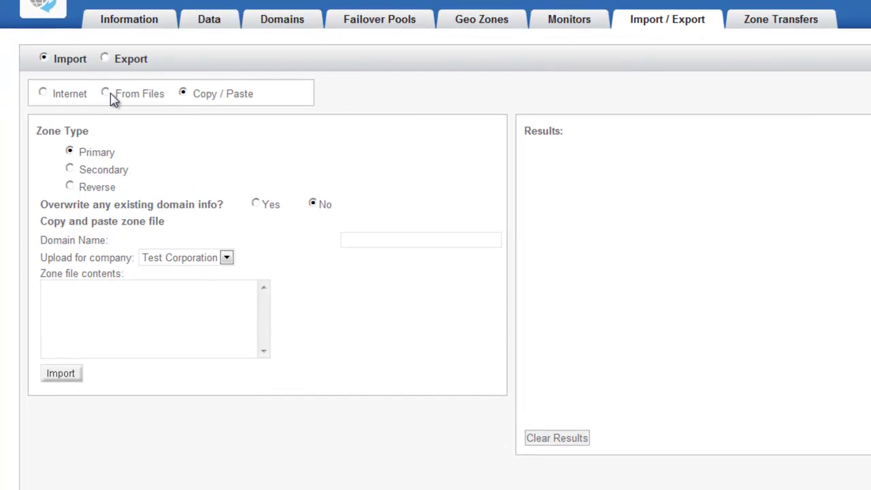
left_click(108, 207)
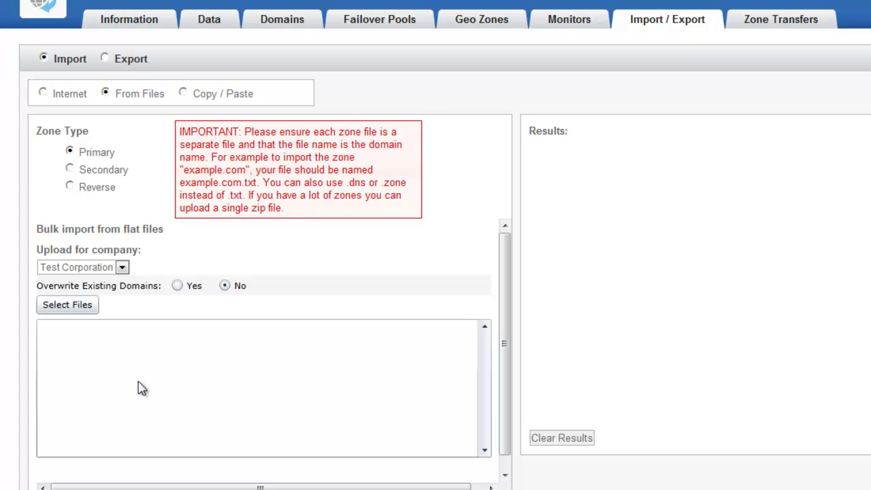
left_click(76, 314)
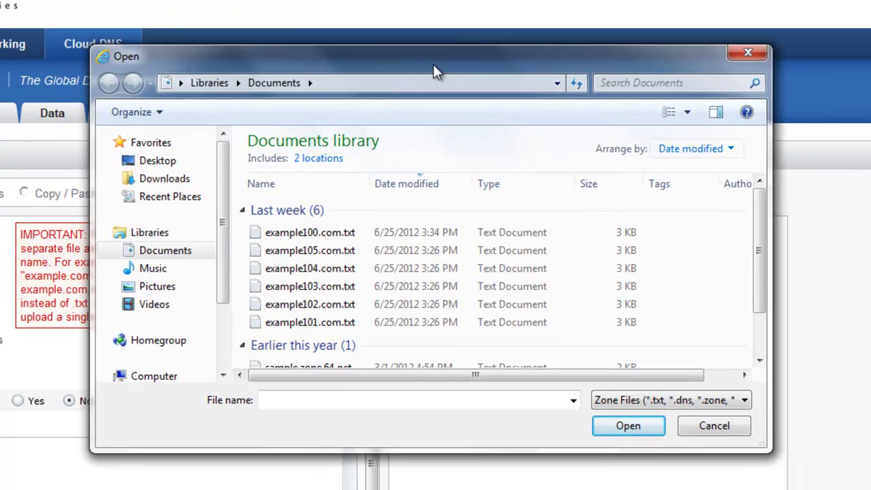
Queue example100.com.txt (2.18 KB) as a pending zone file from the Open dialog.
double_click(299, 232)
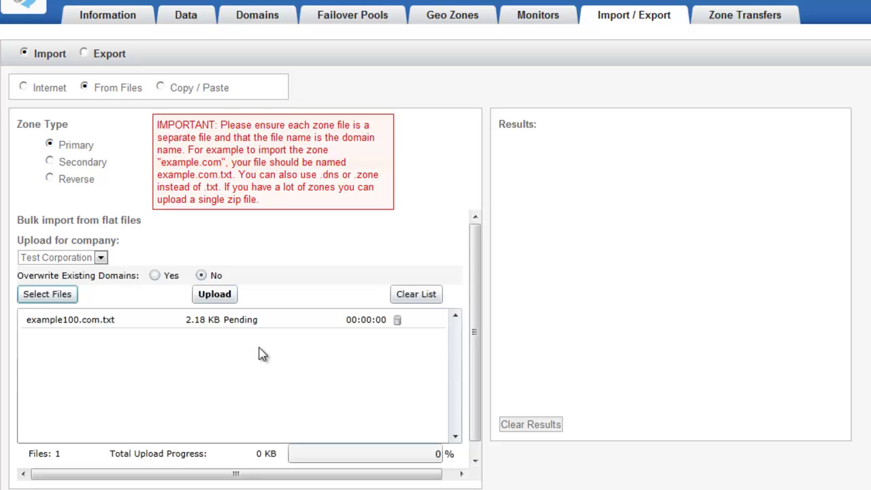
Upload the queued example100.com.txt zone file until it finishes at 100%.
left_click(217, 297)
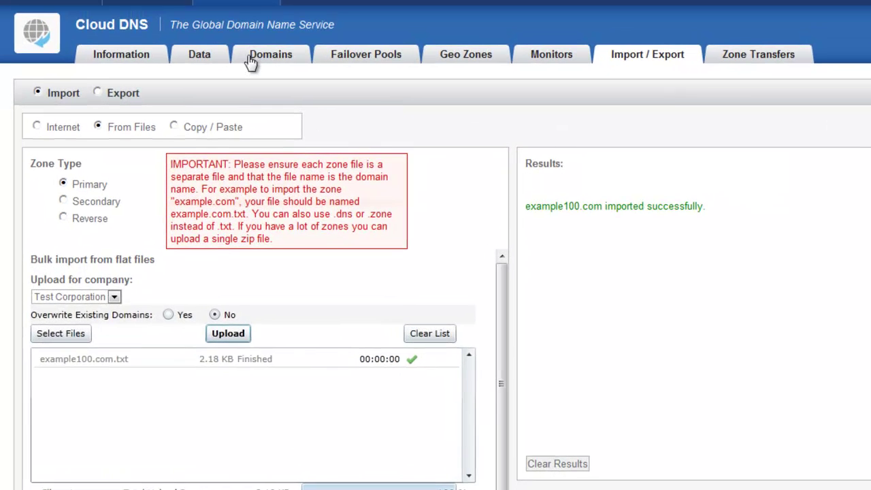
Expand example100.com in the Domains list to reveal its 18 A records with TTL 259200.
left_click(249, 60)
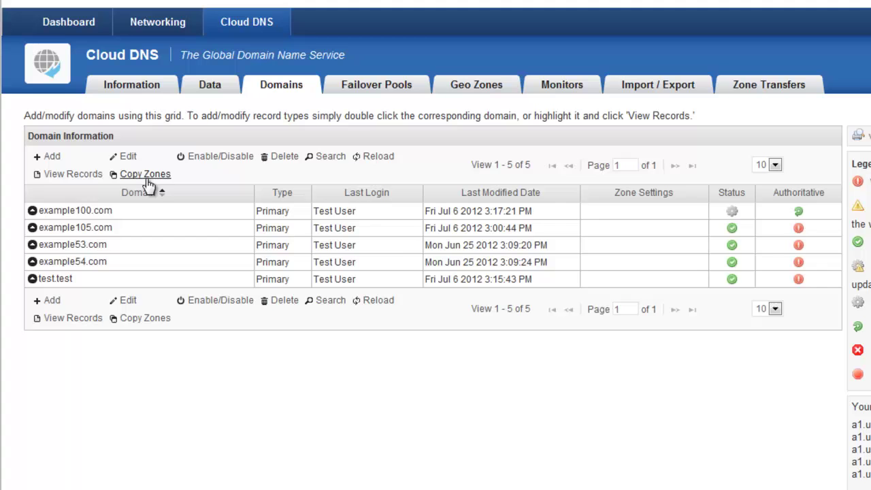
left_click(101, 208)
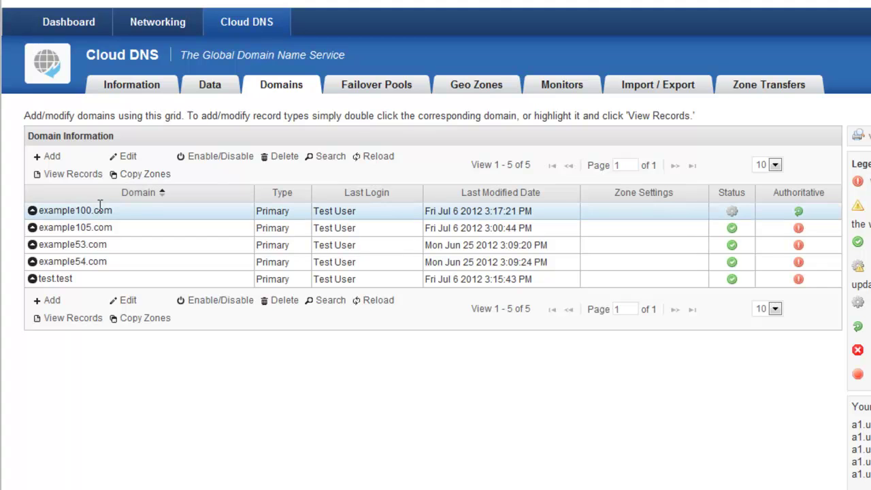
left_click(32, 211)
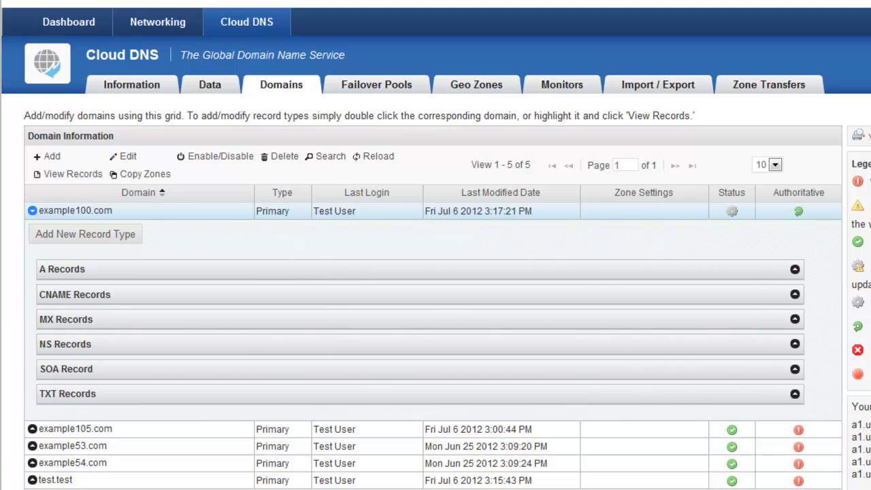
left_click(795, 271)
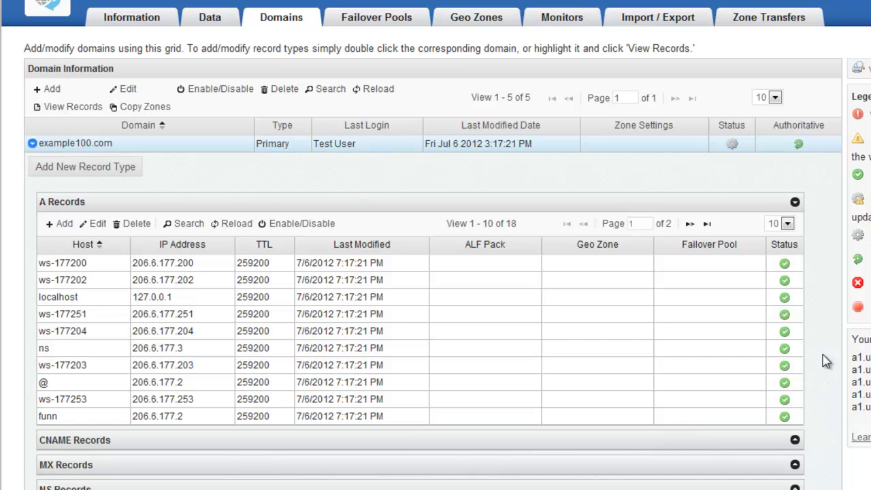
Cancel an unsaved new A record and collapse example100.com's A Records panel.
left_click(63, 225)
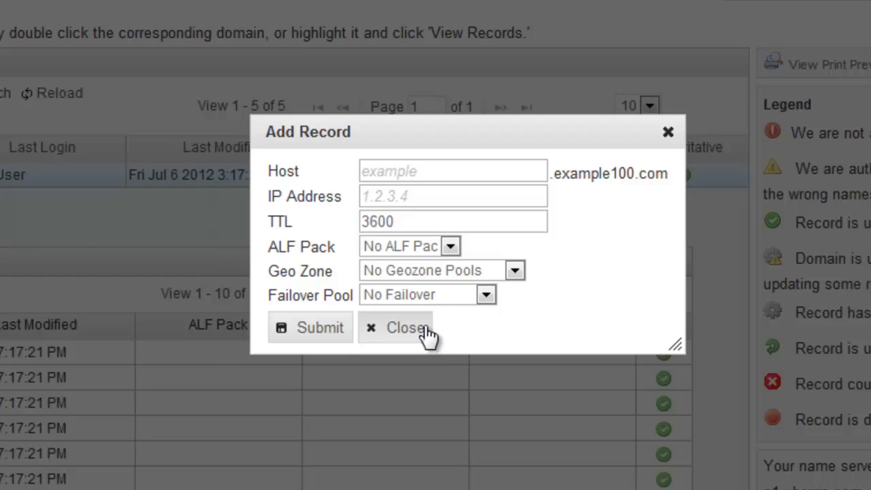
left_click(392, 333)
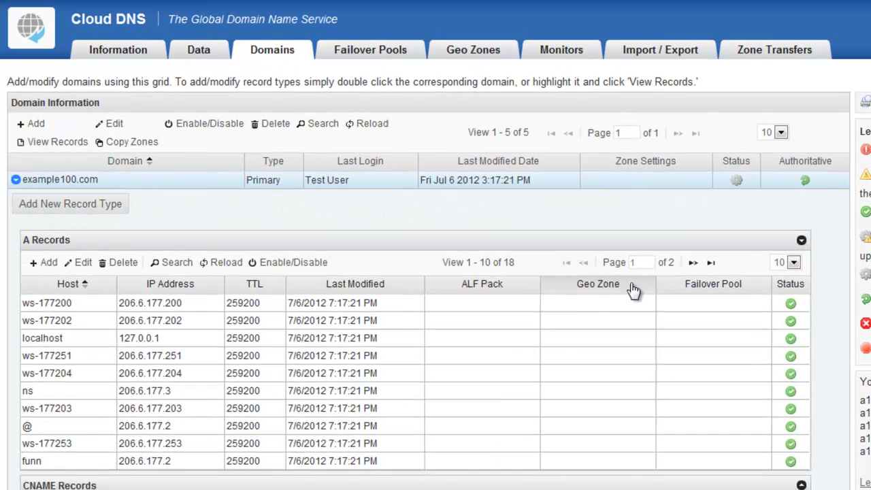
left_click(801, 241)
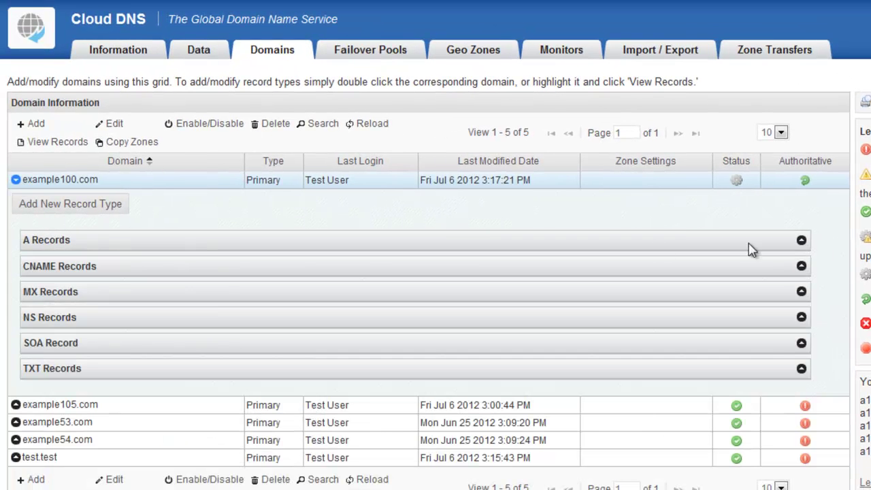
left_click(45, 207)
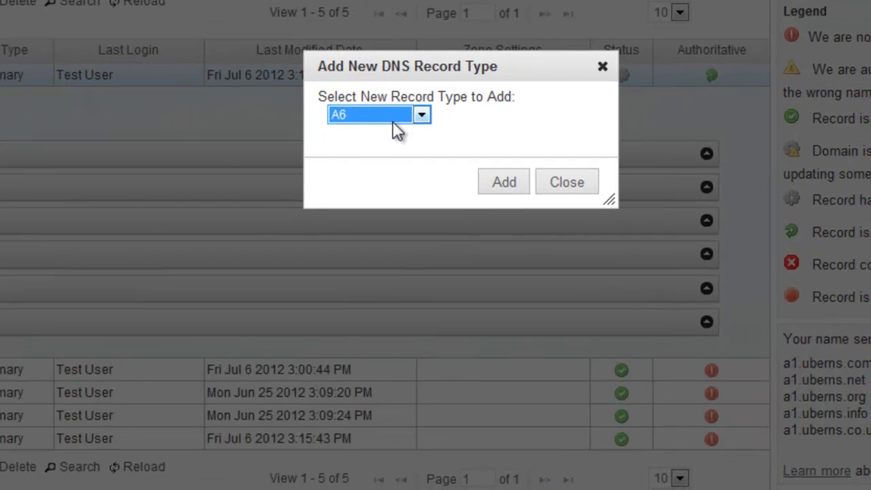
left_click(422, 117)
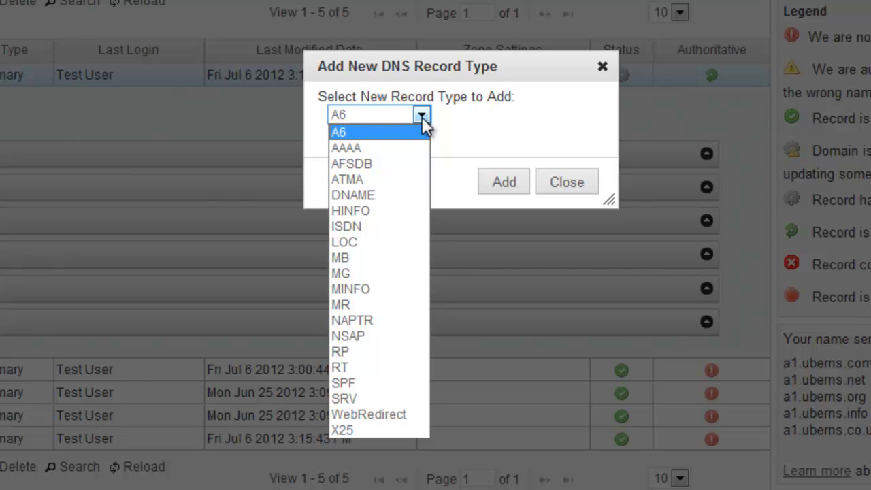
left_click(542, 126)
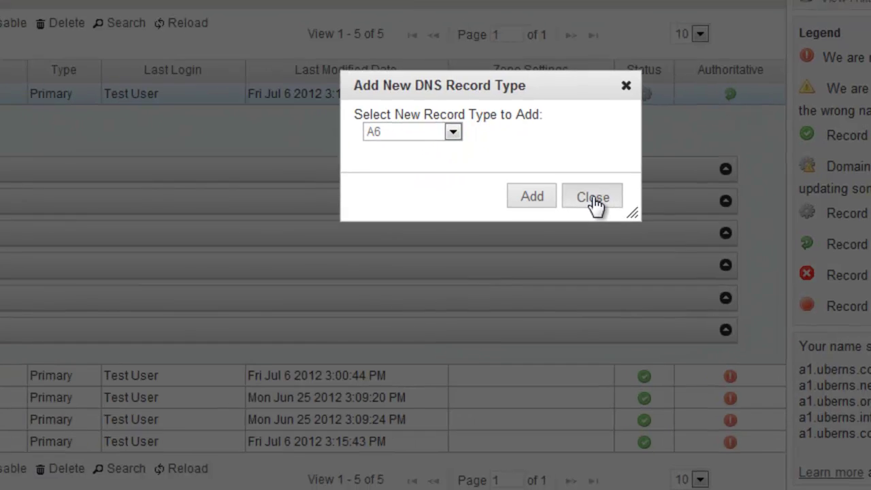
left_click(567, 182)
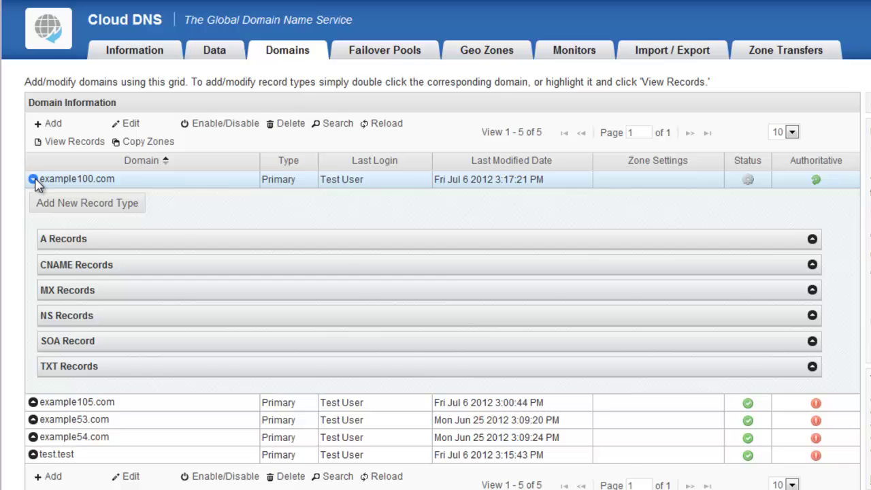
Collapse example100.com and open example53.com's DNS Record Details (Test Corporation, zone transfers None).
left_click(34, 180)
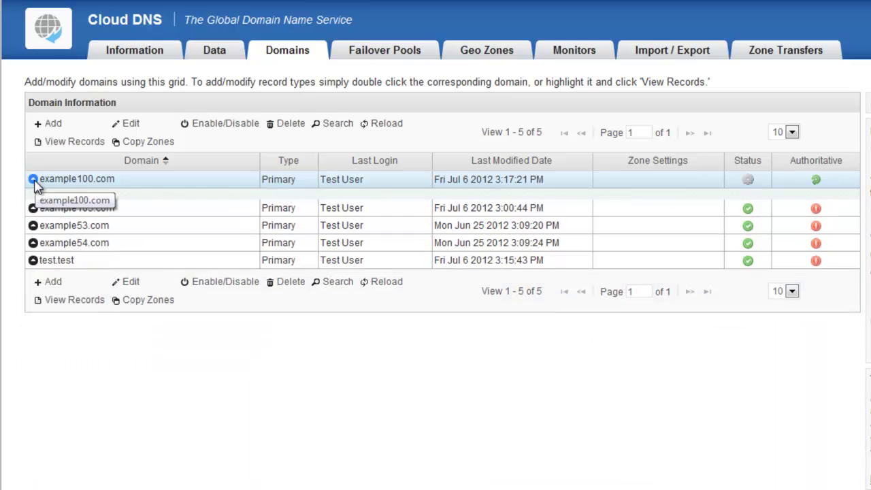
left_click(33, 232)
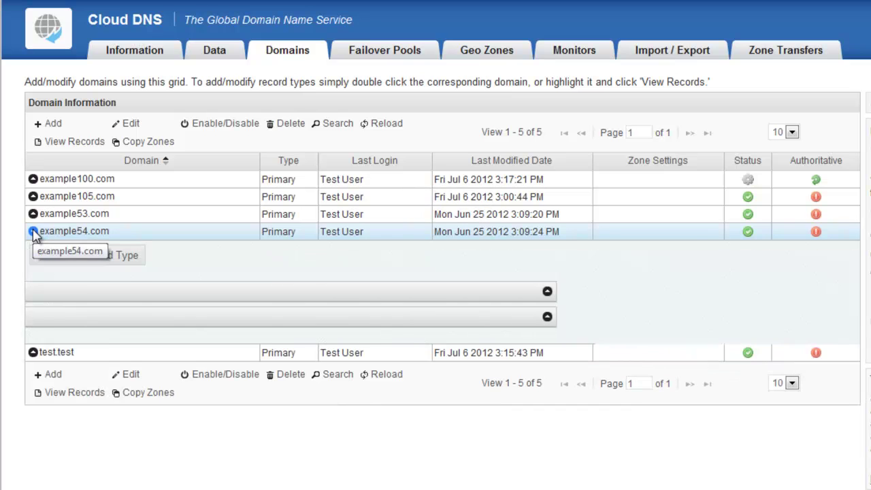
left_click(135, 218)
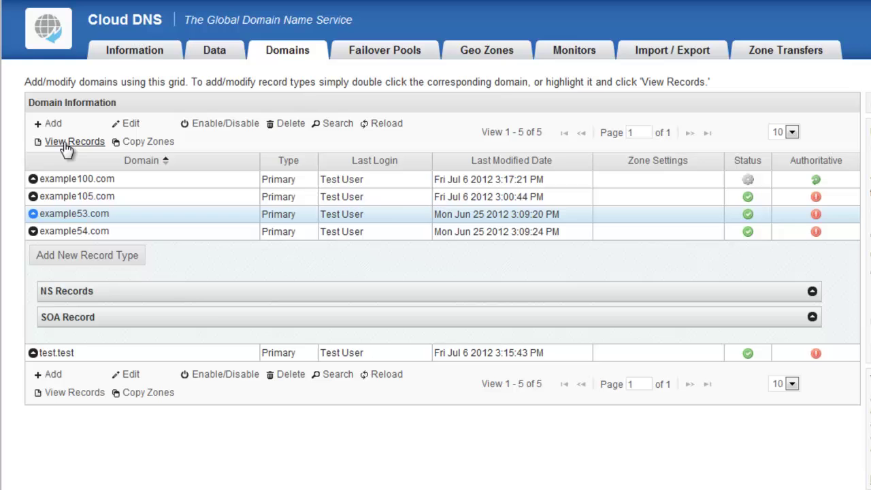
left_click(130, 122)
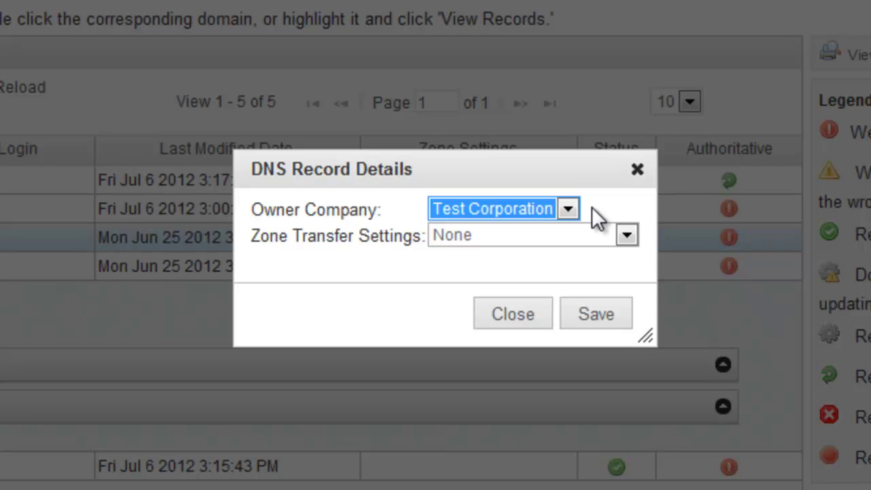
Save Corporate Name Servers as example53.com's zone transfer setting and confirm the update.
left_click(626, 235)
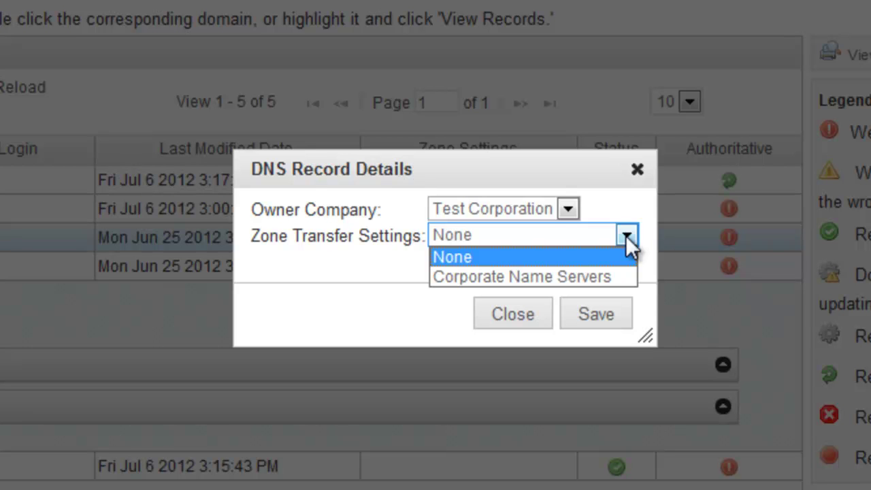
left_click(603, 271)
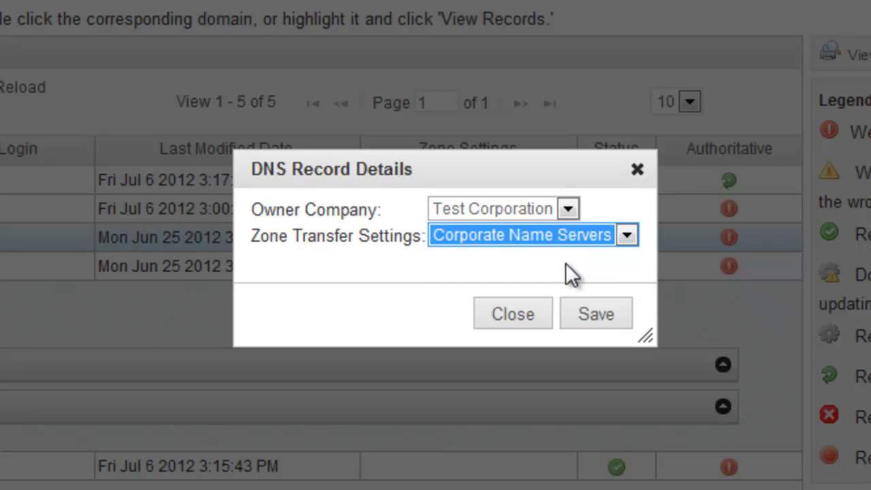
left_click(593, 313)
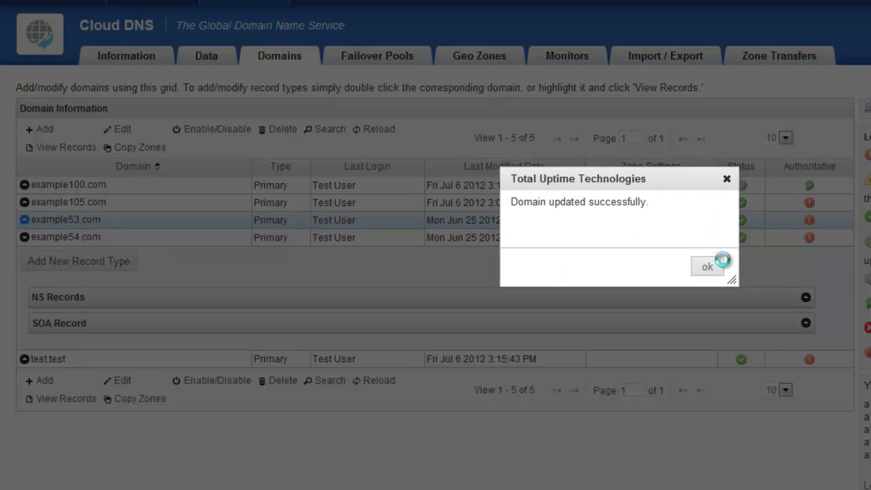
left_click(715, 272)
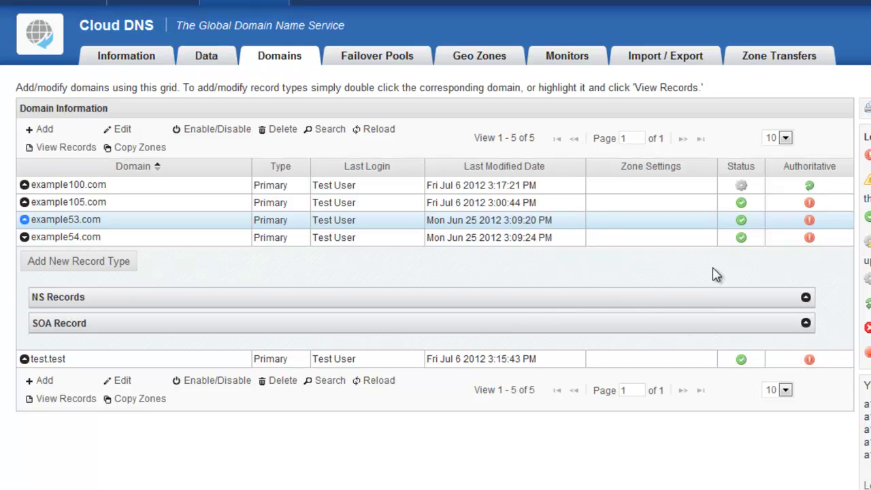
left_click(24, 238)
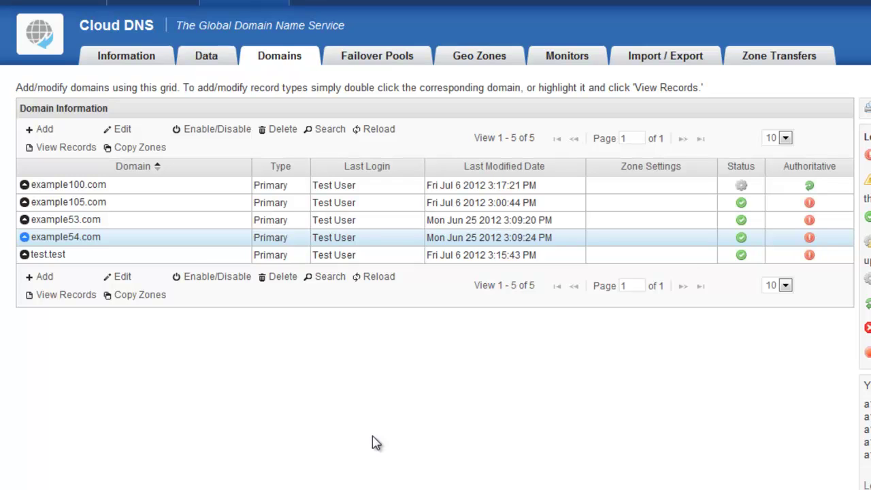
Copy example54.com's zones into a new domain named example55.com.
left_click(126, 149)
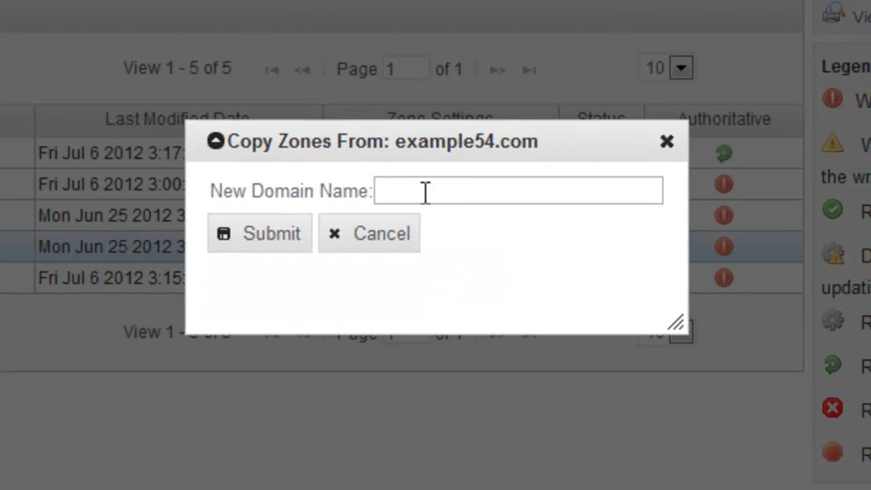
left_click(425, 192)
type("exc")
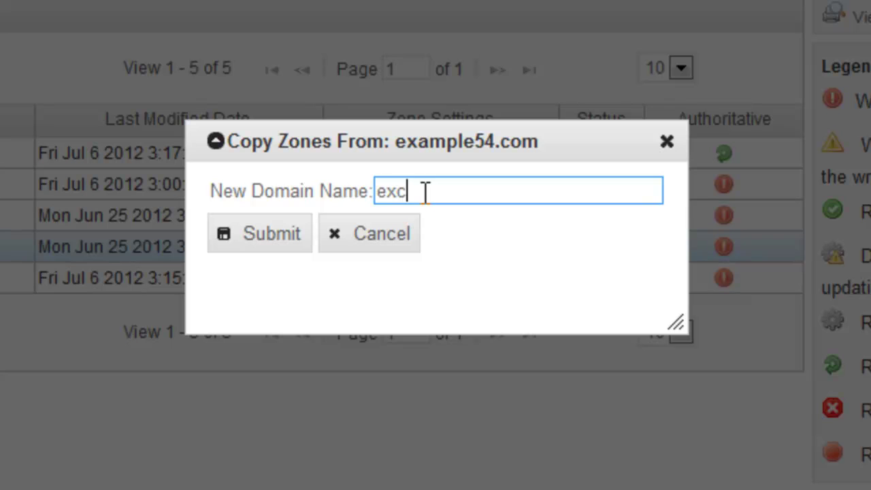
key("BackSpace")
key("BackSpace")
type("xamp")
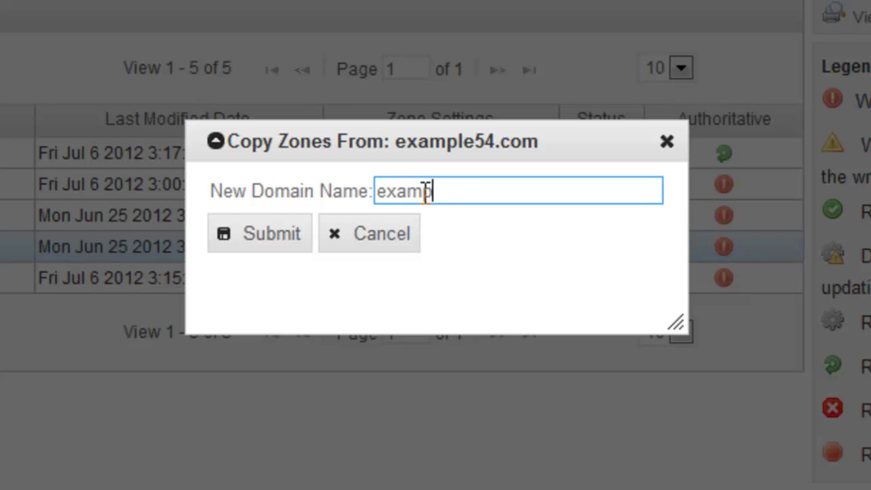
type("le55.com")
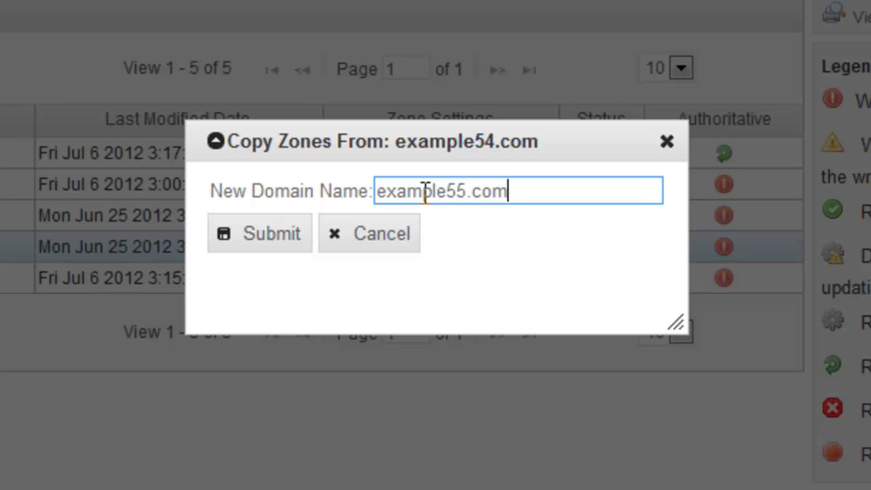
left_click(298, 246)
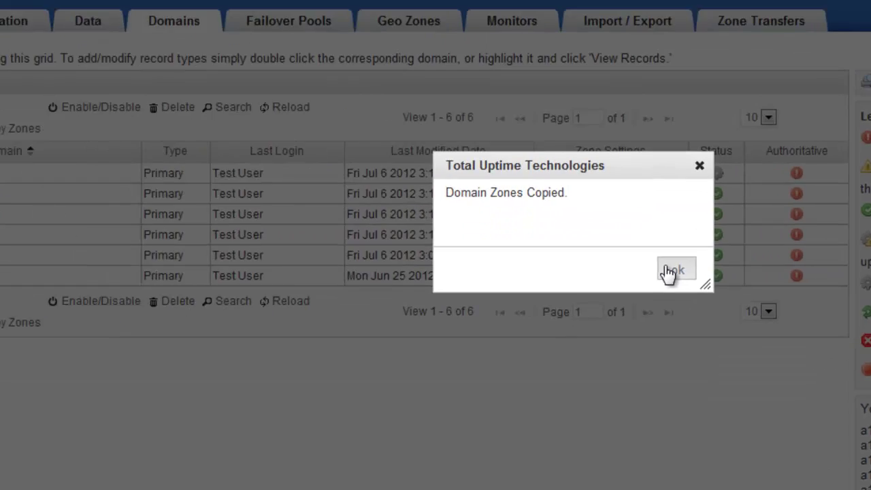
left_click(543, 299)
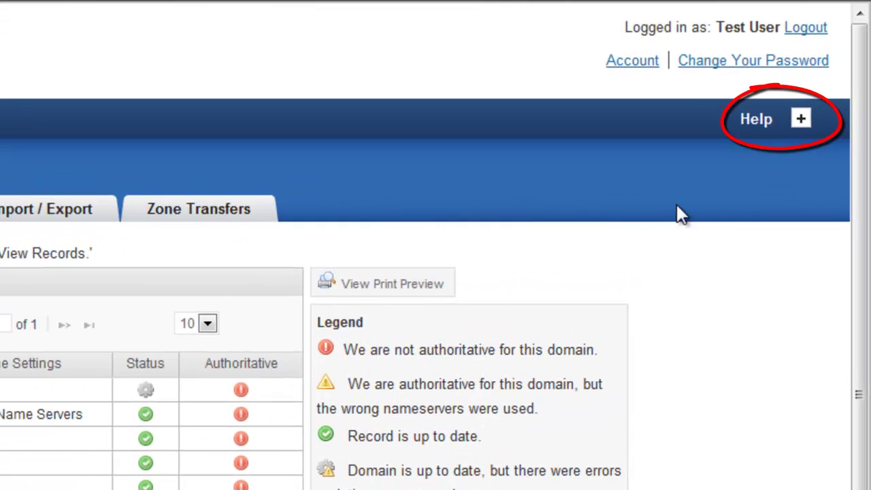
left_click(793, 123)
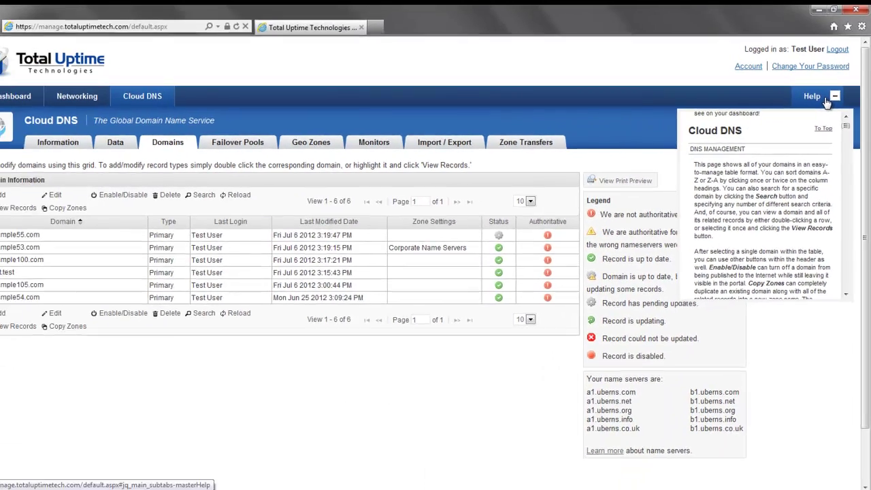
left_click(817, 89)
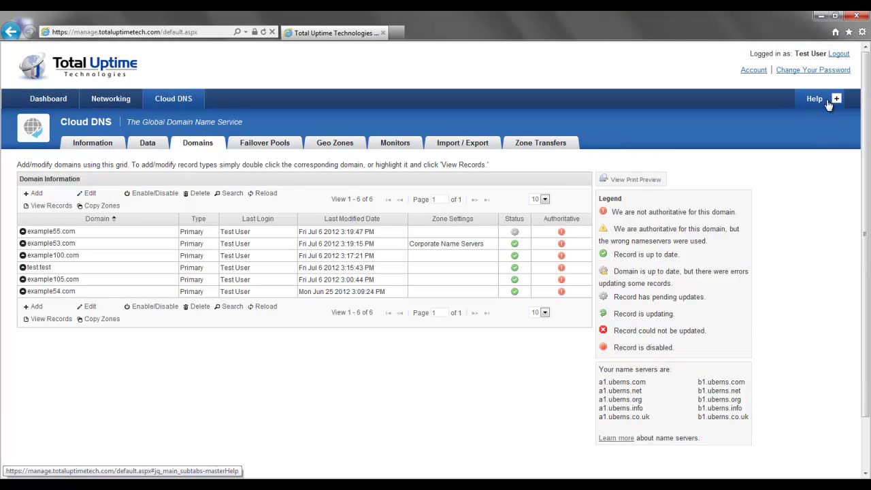